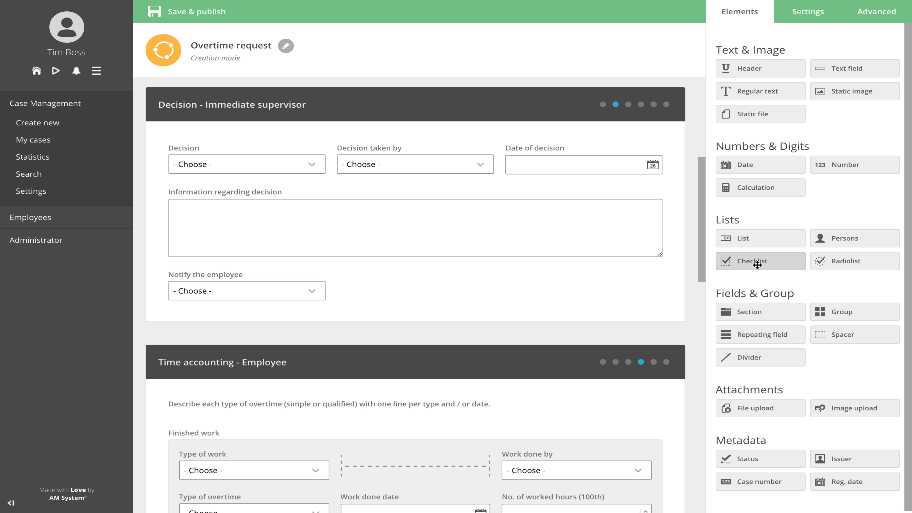
# Step: Add two Decision checklists, Overtime approved and Overtime disapproved, with a spacer between them at the start of the immediate supervisor section
pyautogui.moveTo(753, 261); pyautogui.dragTo(351, 138)
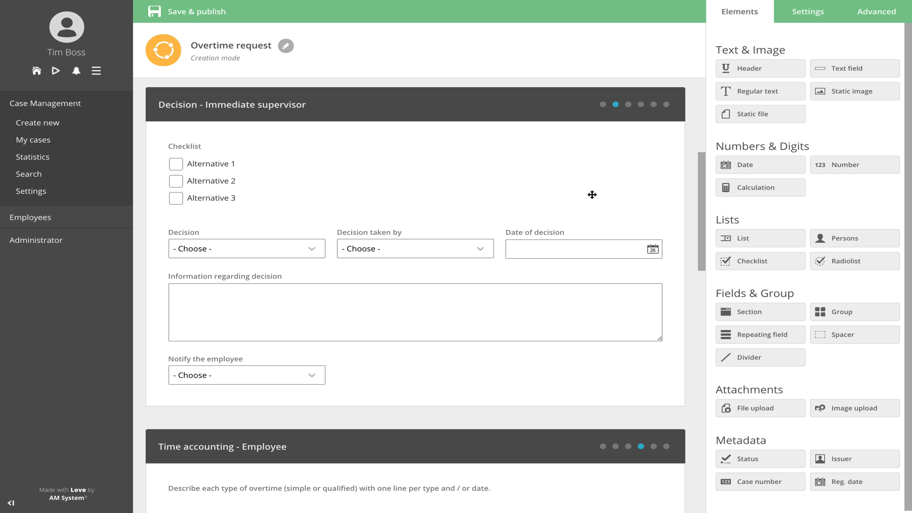
pyautogui.moveTo(867, 334); pyautogui.dragTo(451, 180)
pyautogui.moveTo(751, 269); pyautogui.dragTo(602, 183)
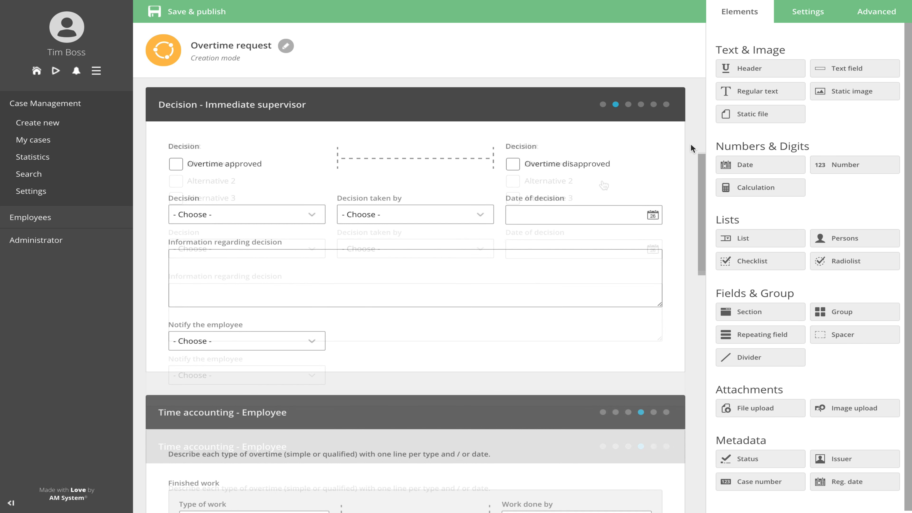
# Step: Add groups titled Approval part and Disapproval part, and fill the approval group with Overtime approved by, a spacer, Date of approval and Information regarding decision
pyautogui.moveTo(838, 312); pyautogui.dragTo(346, 258)
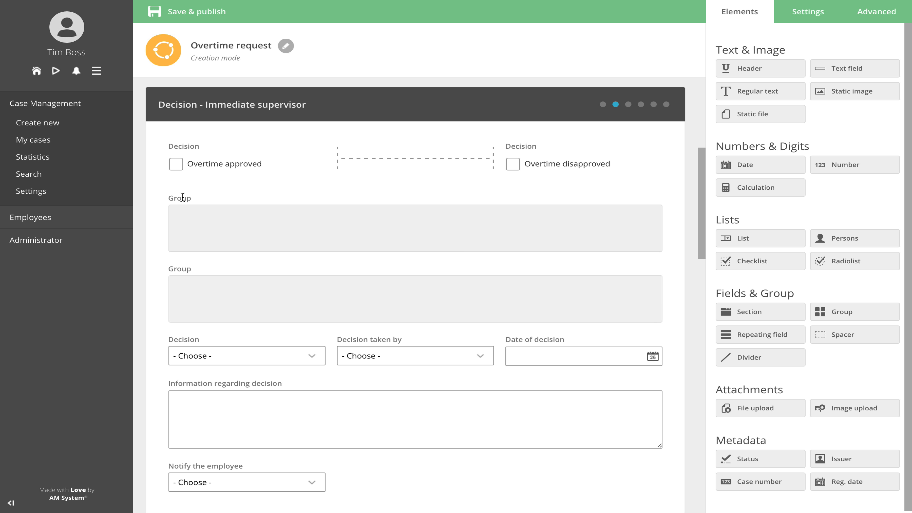
pyautogui.click(181, 196)
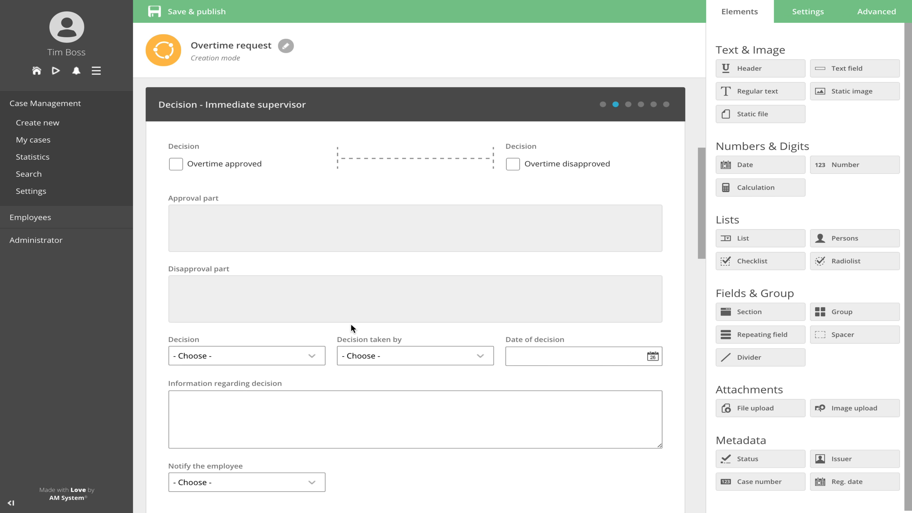
pyautogui.moveTo(347, 344); pyautogui.dragTo(386, 239)
pyautogui.moveTo(247, 384); pyautogui.dragTo(258, 252)
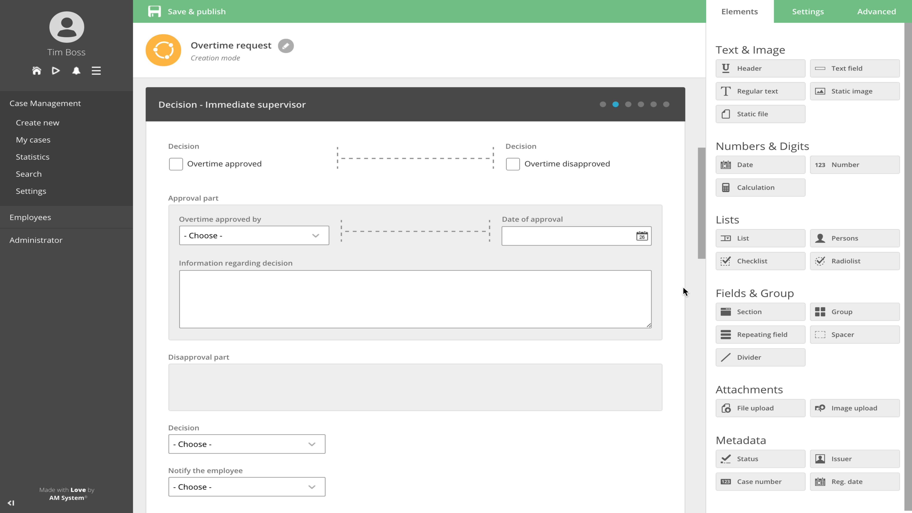
# Step: Add a persons field, a spacer and a date field side by side in the Disapproval part group
pyautogui.moveTo(837, 238); pyautogui.dragTo(377, 379)
pyautogui.moveTo(836, 334); pyautogui.dragTo(504, 397)
pyautogui.moveTo(775, 166); pyautogui.dragTo(591, 368)
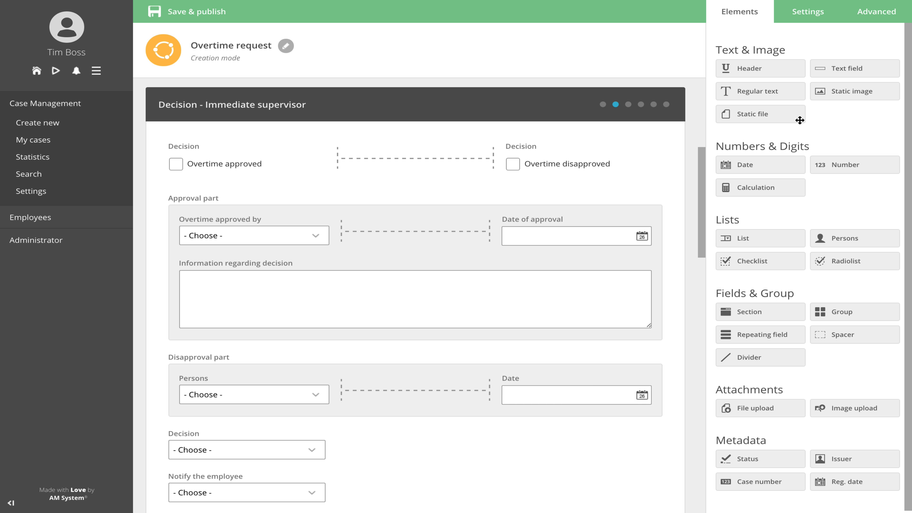
# Step: Add a three-column, multi-line Information regarding decision field to the disapproval group and title its other fields Overtime disapproved by and Date of disapproval
pyautogui.moveTo(854, 68); pyautogui.dragTo(351, 417)
pyautogui.click(878, 255)
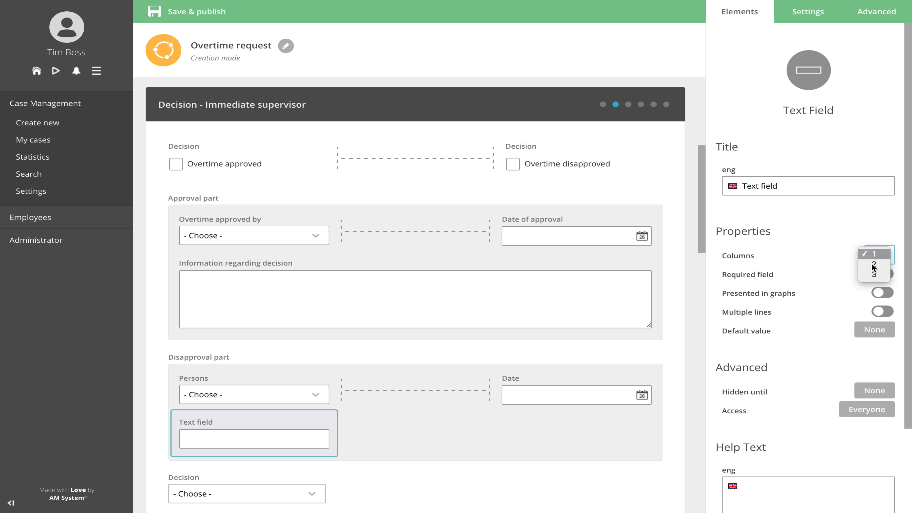
pyautogui.click(874, 281)
pyautogui.click(879, 311)
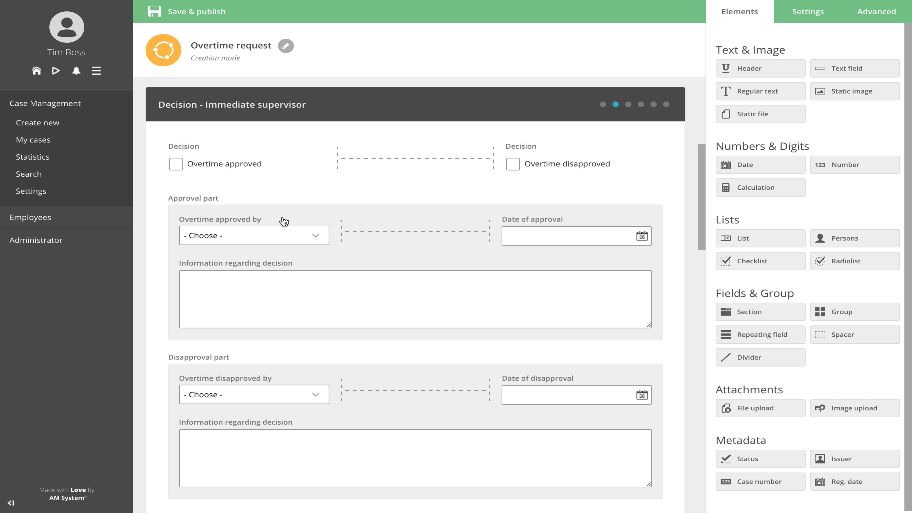
# Step: Keep the Approval part group hidden until the Decision checklist for Overtime approved is filled in
pyautogui.click(203, 199)
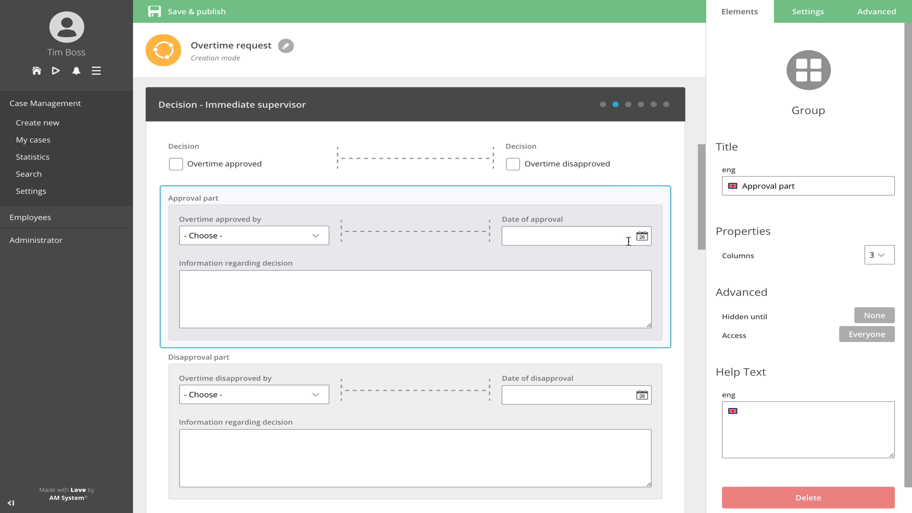
pyautogui.click(885, 315)
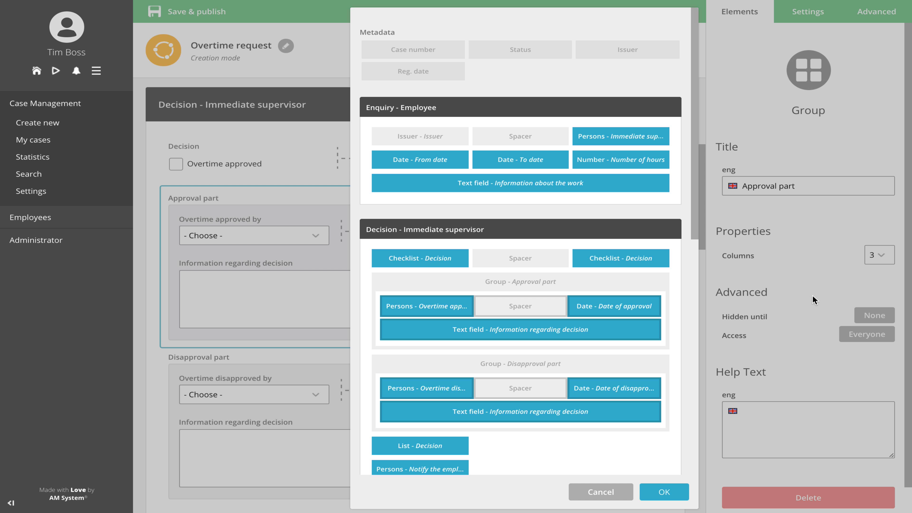
pyautogui.click(446, 258)
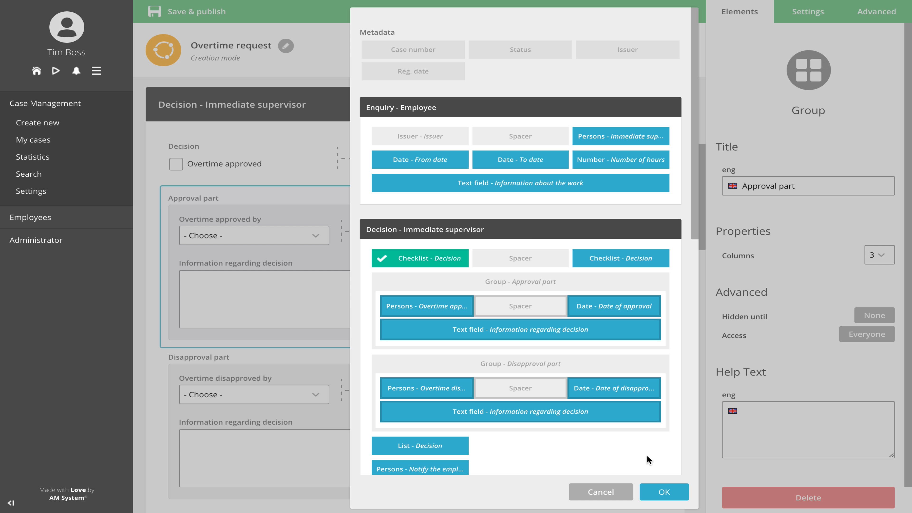
pyautogui.click(662, 489)
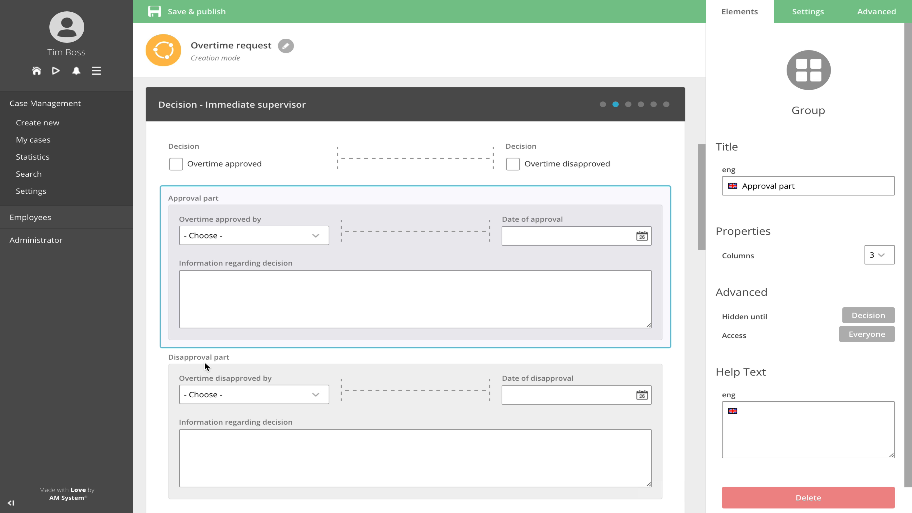
# Step: Keep the Disapproval part group hidden until the Decision checklist for Overtime disapproved is filled in
pyautogui.click(190, 357)
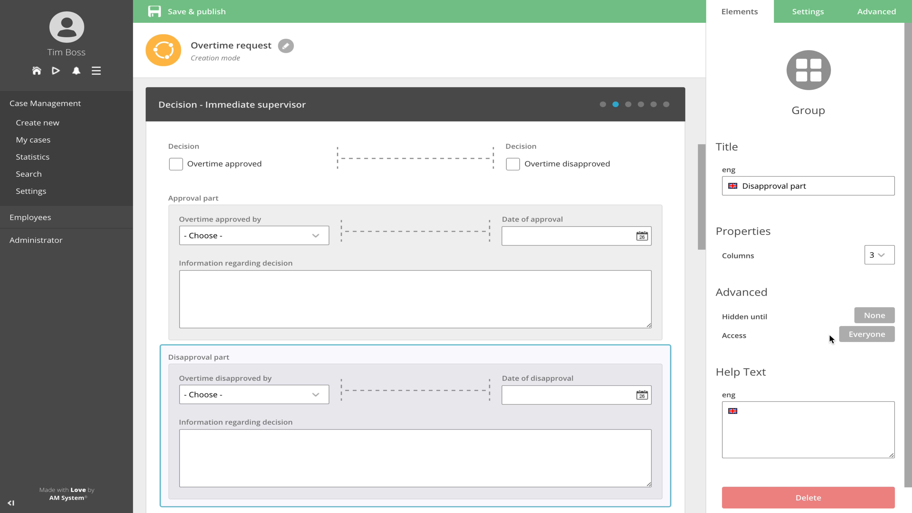
pyautogui.click(873, 315)
pyautogui.click(620, 257)
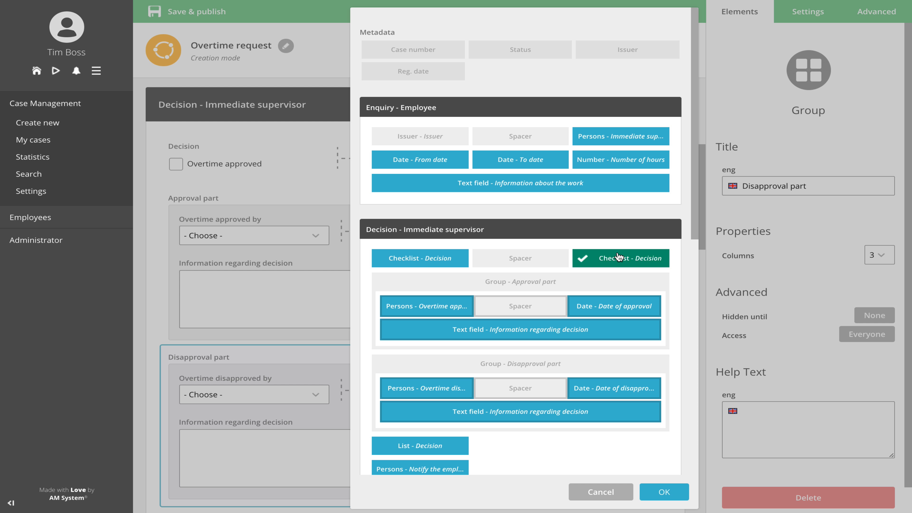
pyautogui.click(669, 494)
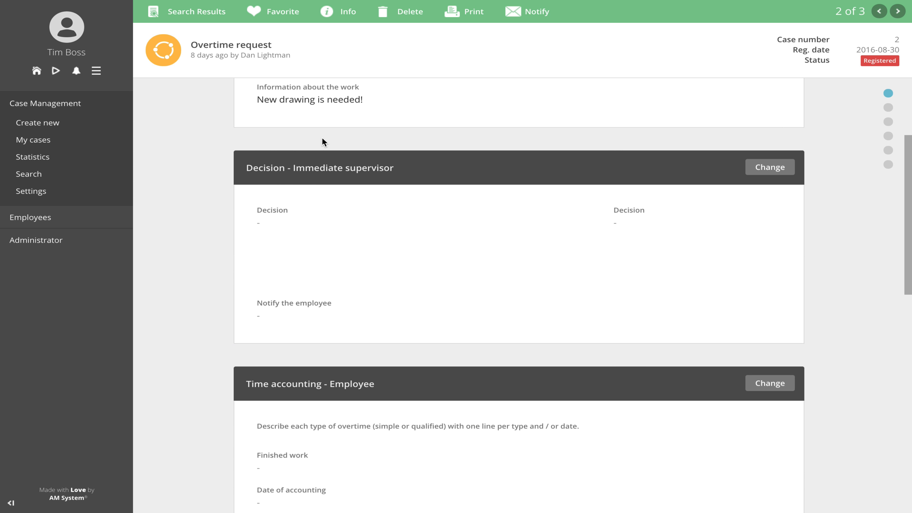
# Step: Edit the immediate supervisor decision in the overtime request case and test the Overtime approved and Overtime disapproved checkboxes by toggling each one
pyautogui.click(768, 167)
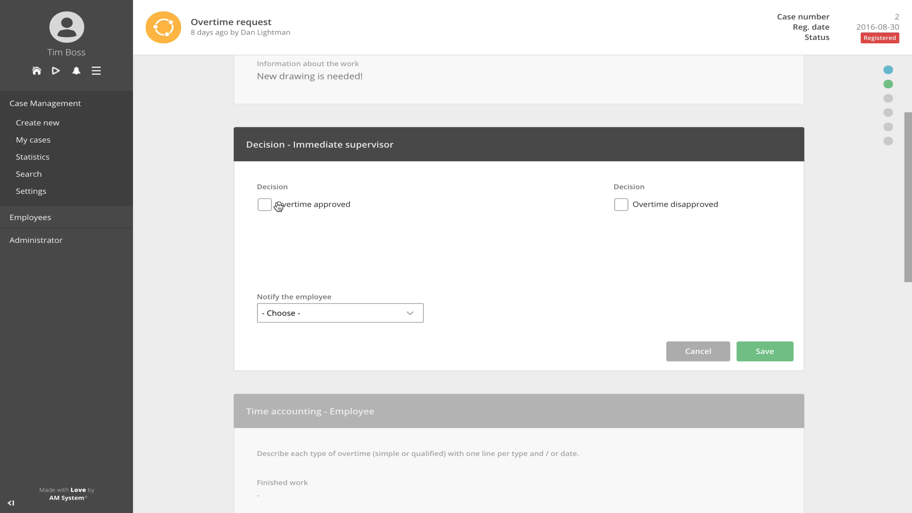
pyautogui.click(265, 205)
pyautogui.click(265, 206)
pyautogui.click(624, 208)
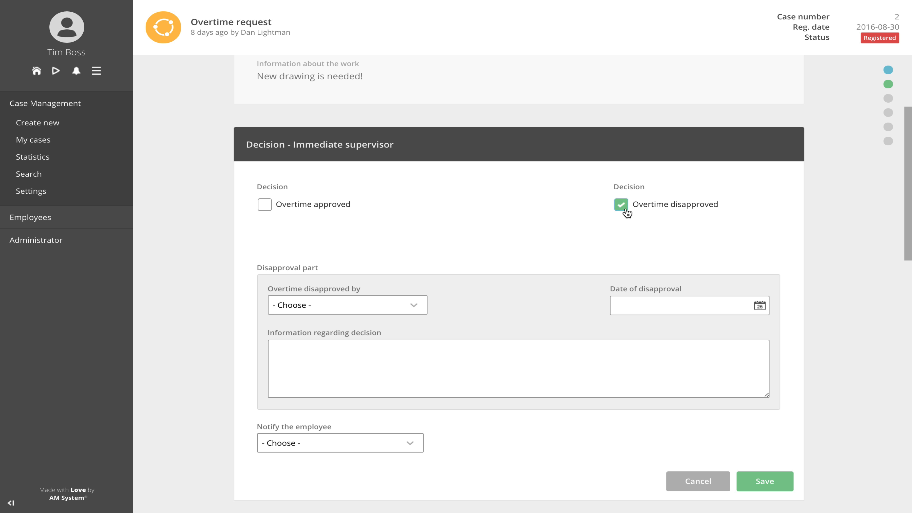
pyautogui.click(624, 208)
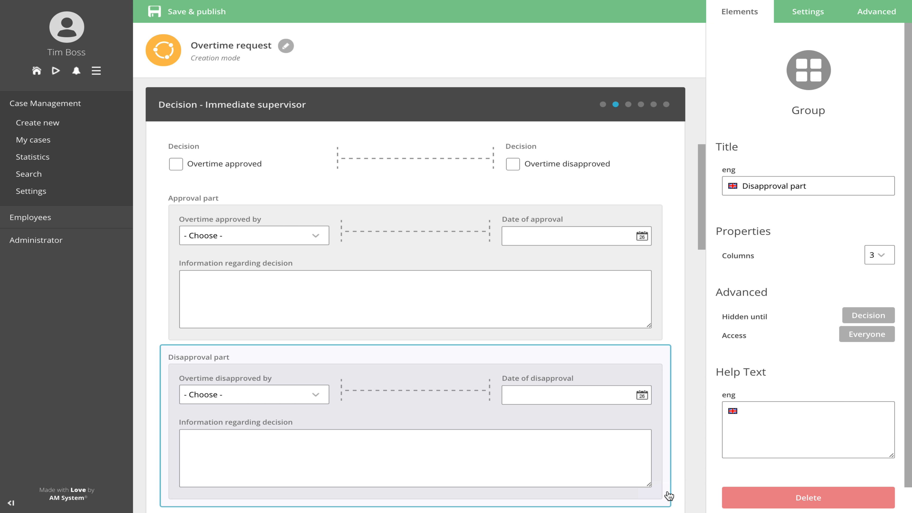
# Step: Add a new section titled Hidden fields between the immediate supervisor decision and the employee time accounting sections
pyautogui.scroll(-5, 668, 496)
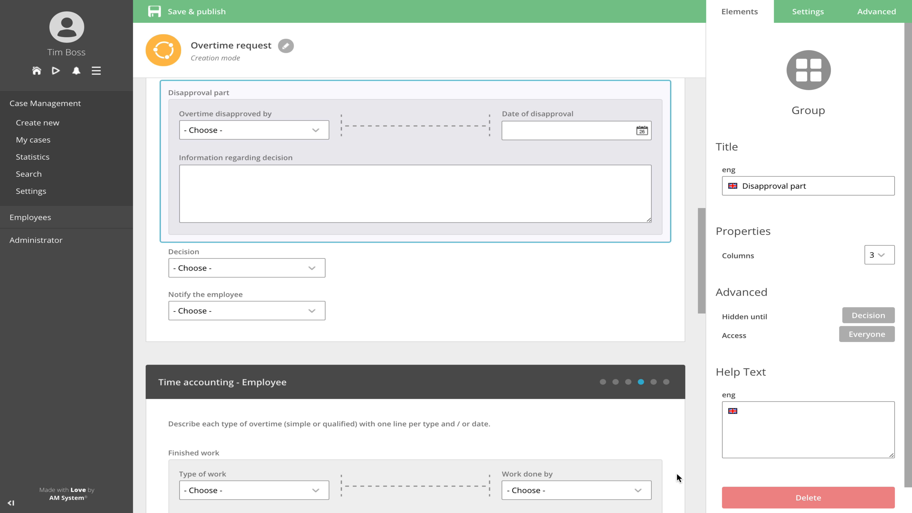
pyautogui.click(693, 347)
pyautogui.moveTo(749, 311); pyautogui.dragTo(544, 334)
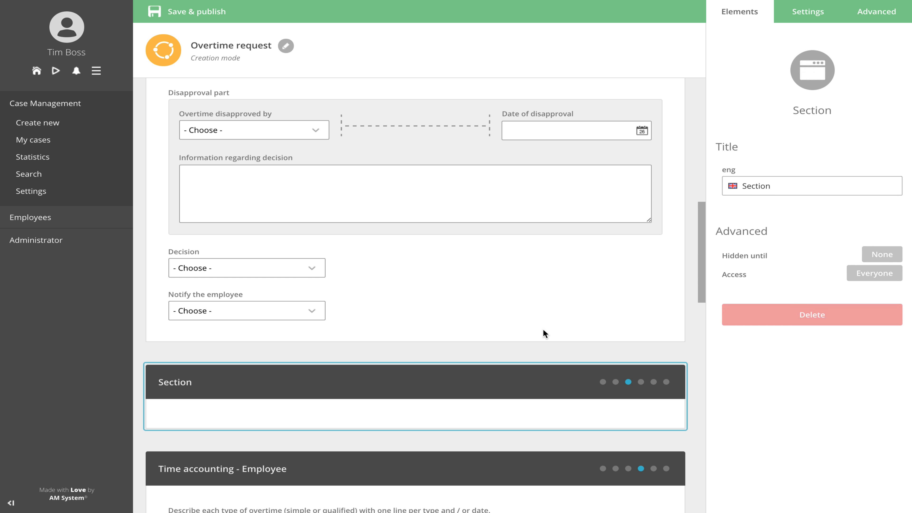
pyautogui.doubleClick(755, 185)
pyautogui.write('Hidden fields')
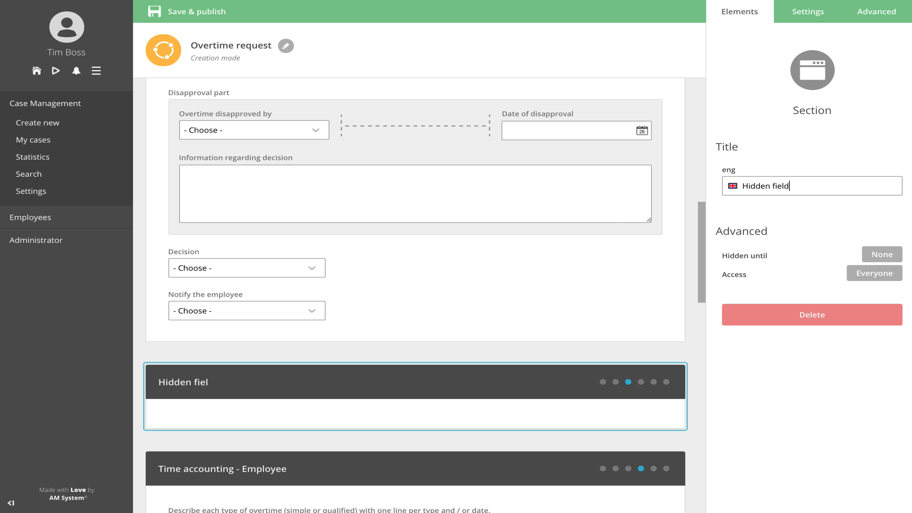
# Step: Move the Decision list into the Hidden fields section and set that section's access to Nobody
pyautogui.moveTo(197, 258); pyautogui.dragTo(235, 416)
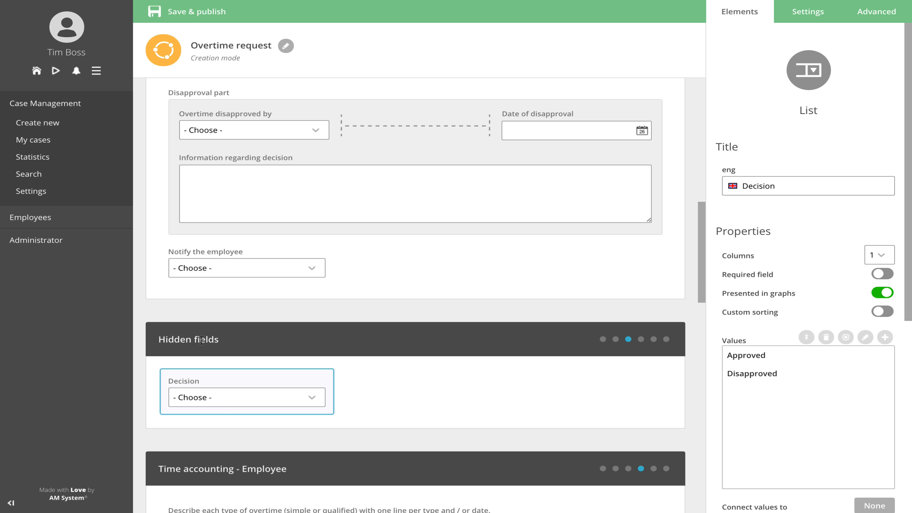
pyautogui.click(612, 330)
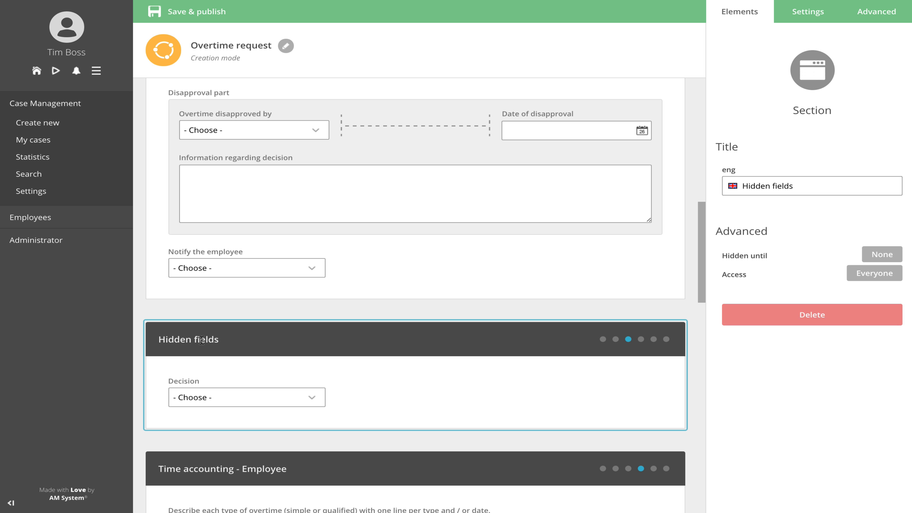
pyautogui.click(858, 274)
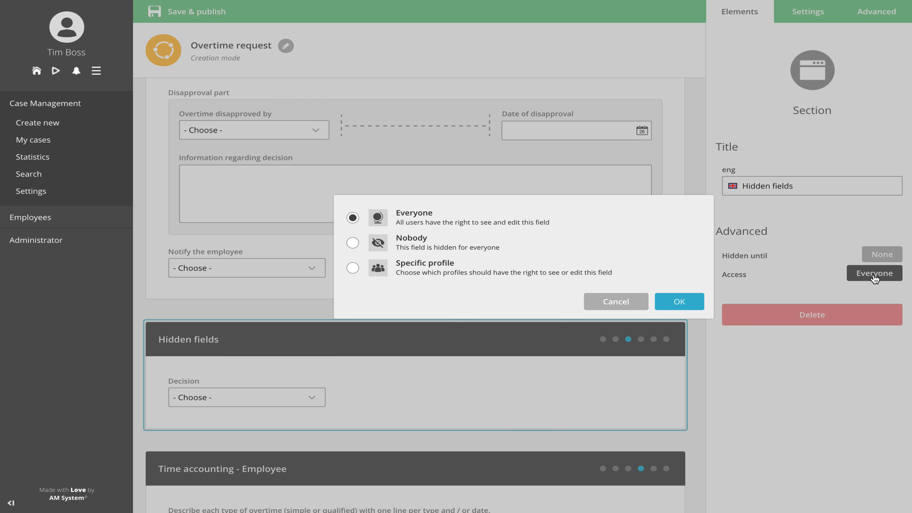
pyautogui.click(353, 242)
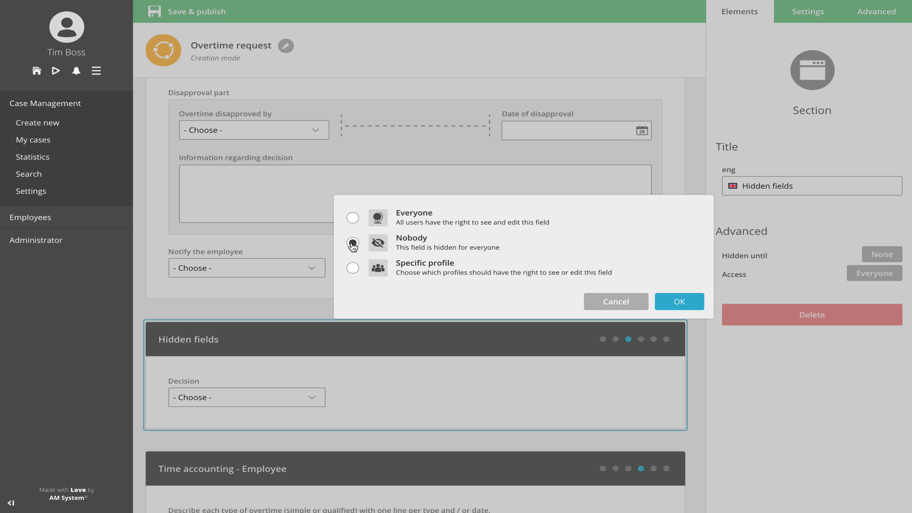
pyautogui.click(678, 301)
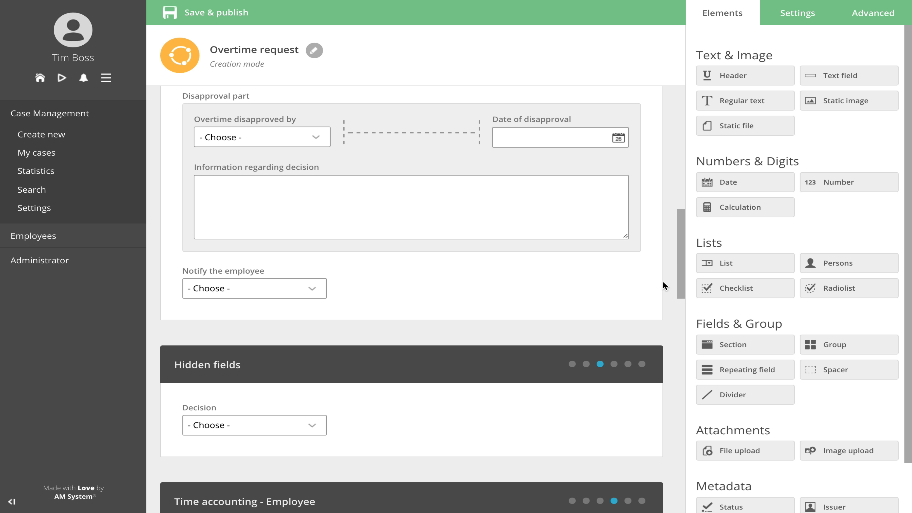
# Step: Add the Date of disapproval field to the fields that set the case status to Completed
pyautogui.click(793, 18)
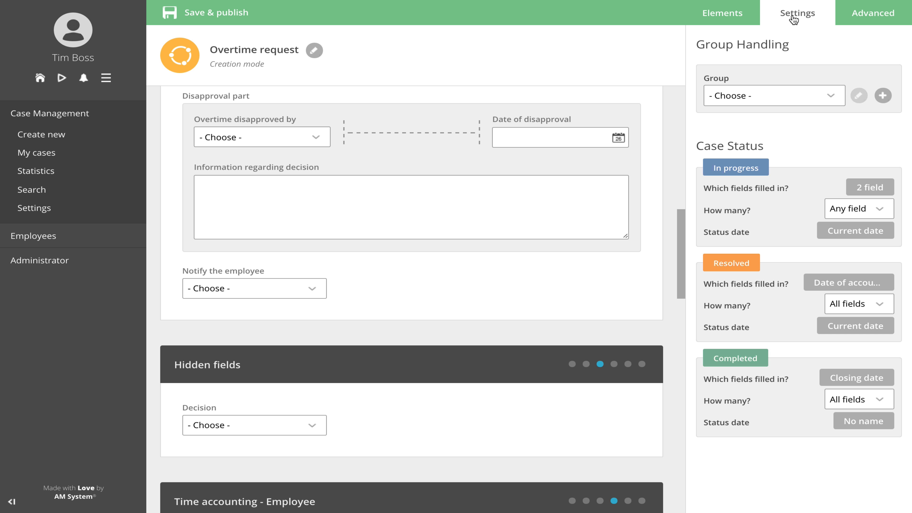
pyautogui.click(860, 376)
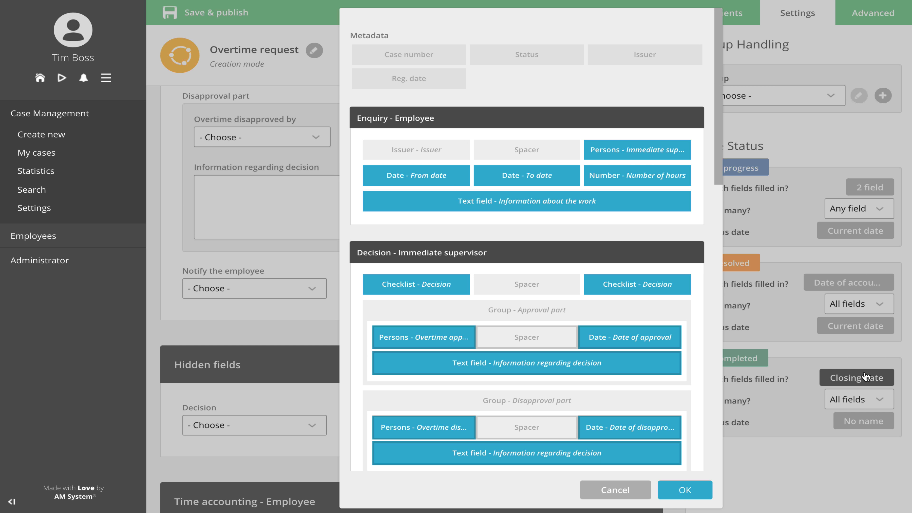
pyautogui.click(667, 429)
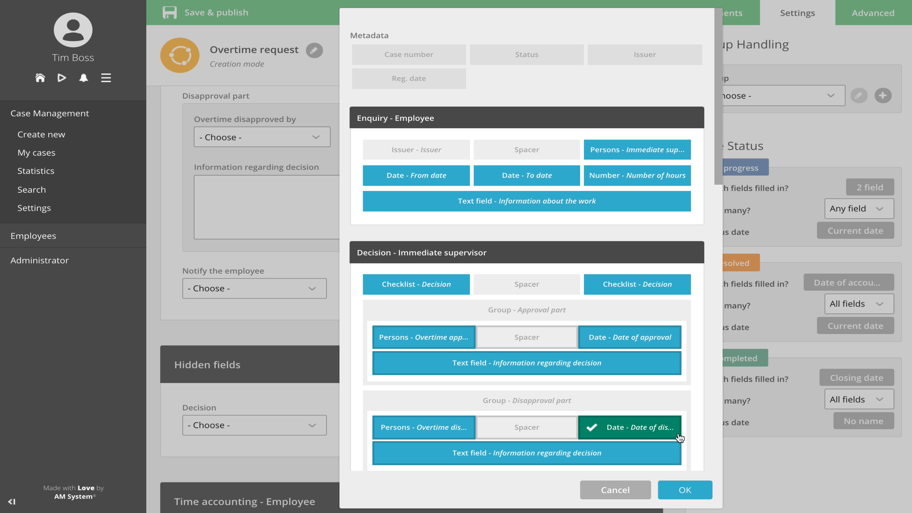
pyautogui.click(700, 496)
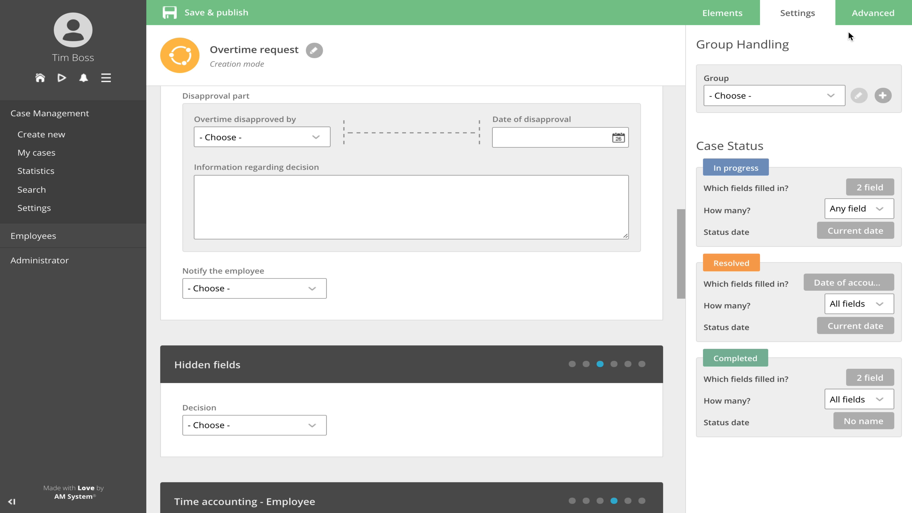
# Step: Create a simple trigger named Notify employee of disapproval that shows the notification is sent after the case was saved
pyautogui.click(858, 22)
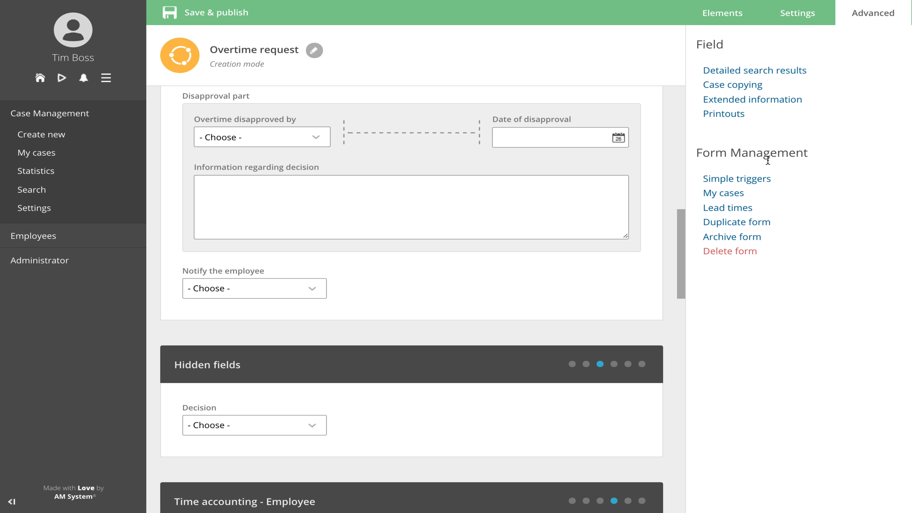
pyautogui.click(757, 183)
pyautogui.click(492, 217)
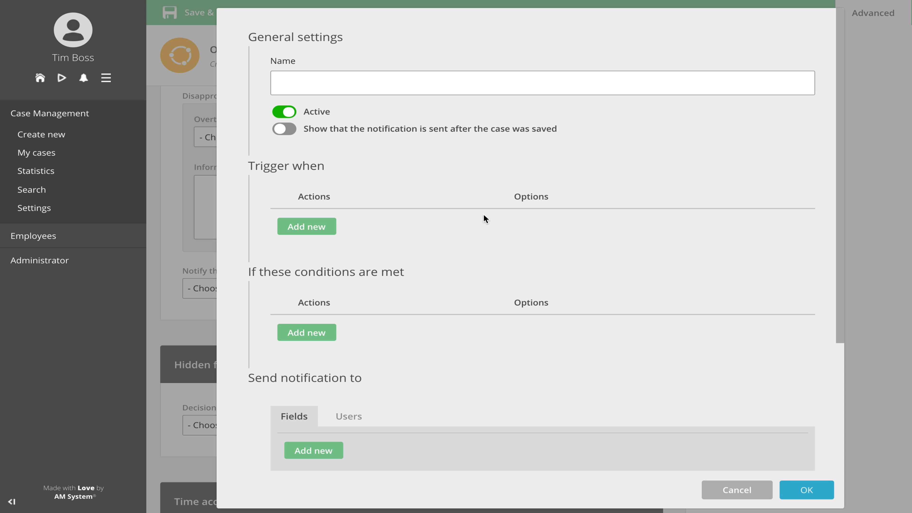
pyautogui.write('Notify employee of disapproval')
pyautogui.click(282, 129)
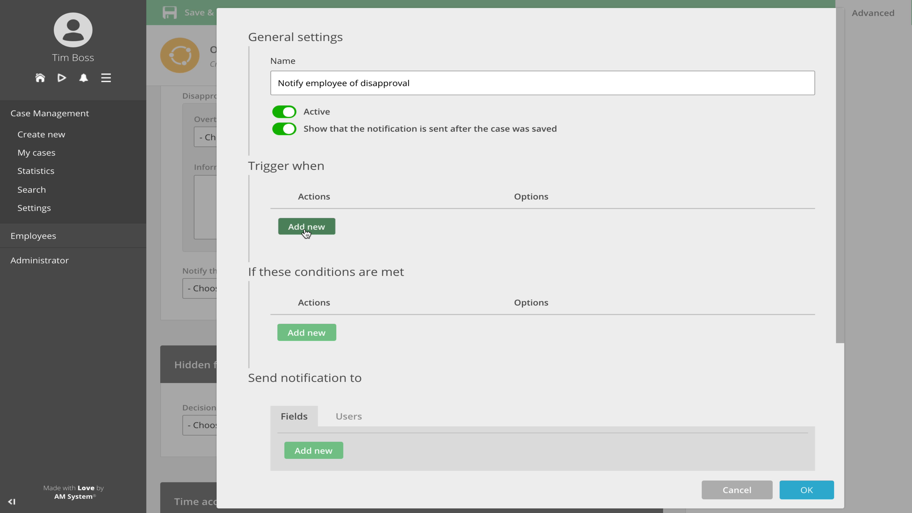
# Step: Make the trigger fire when the Date of disapproval field is filled in
pyautogui.click(306, 227)
pyautogui.click(347, 224)
pyautogui.click(378, 303)
pyautogui.click(585, 226)
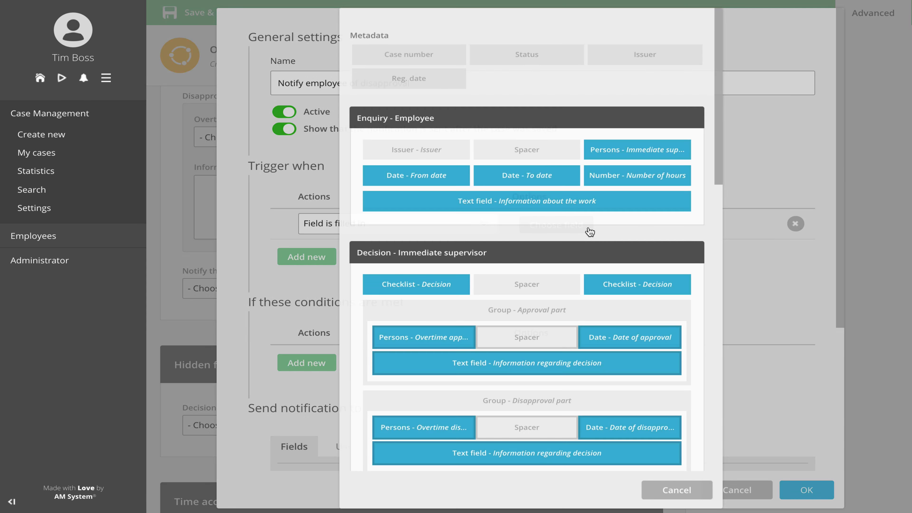
pyautogui.click(626, 428)
pyautogui.scroll(-5, 625, 422)
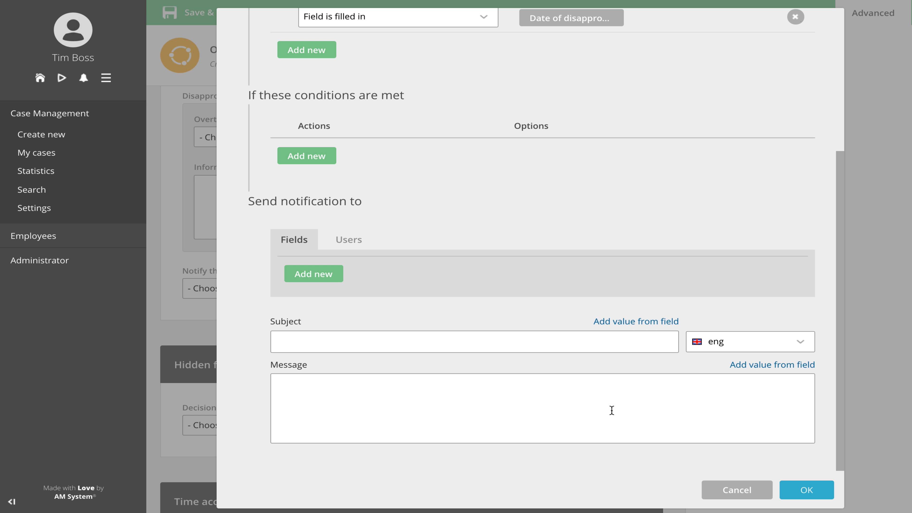
# Step: Add the Issuer field from the Enquiry - Employee section as the recipient of the disapproval notification
pyautogui.click(314, 276)
pyautogui.click(346, 272)
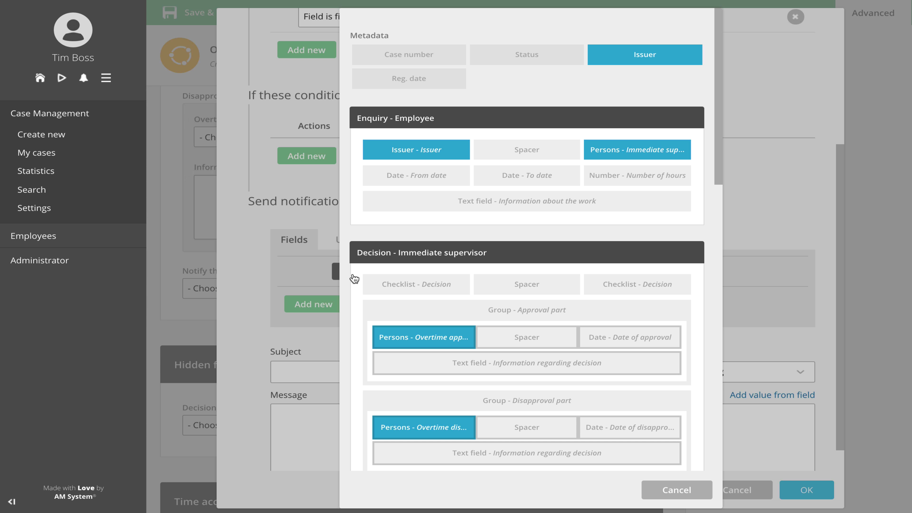
pyautogui.click(415, 145)
# Step: Compose the notification subject from the Case number value and wording that says disapproved, and finish the trigger
pyautogui.click(352, 369)
pyautogui.click(618, 354)
pyautogui.click(413, 59)
pyautogui.write('disapproved')
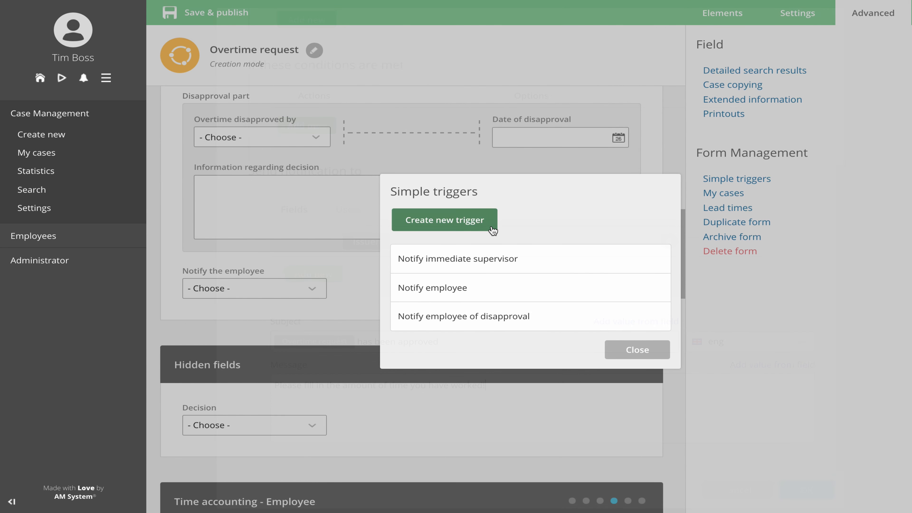
pyautogui.click(491, 228)
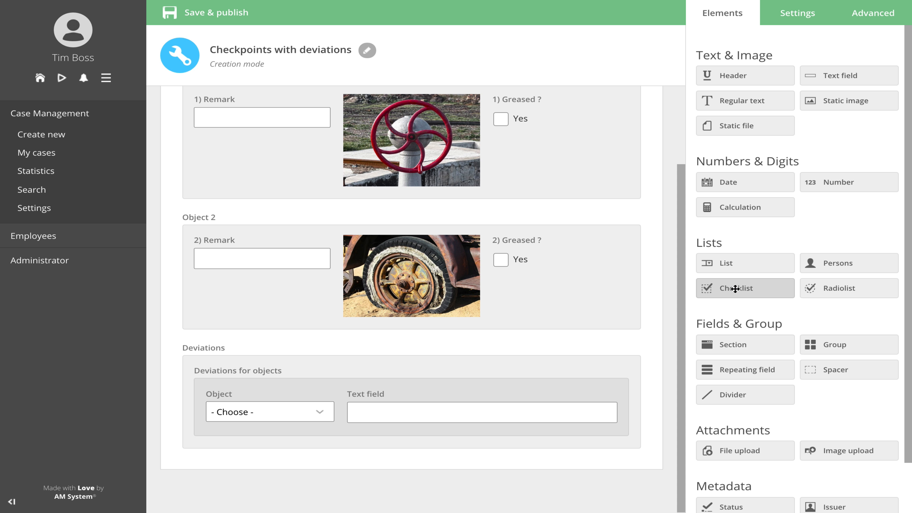
# Step: Add a Register deviations? checklist with a Yes option between the Object 2 and Deviations groups of the Checkpoints with deviations form
pyautogui.moveTo(729, 289); pyautogui.dragTo(499, 333)
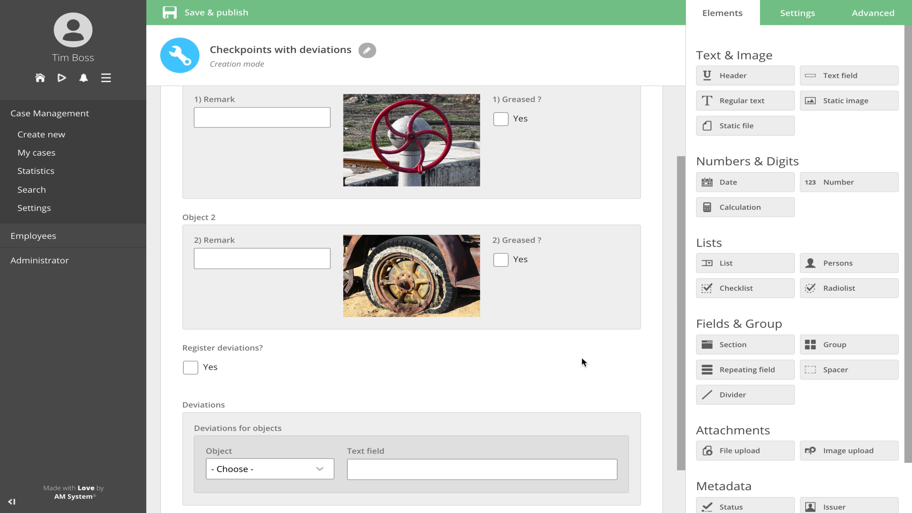
# Step: Keep the Deviations group hidden until the Register deviations? checklist is filled in
pyautogui.scroll(-1, 582, 358)
pyautogui.scroll(-1, 581, 358)
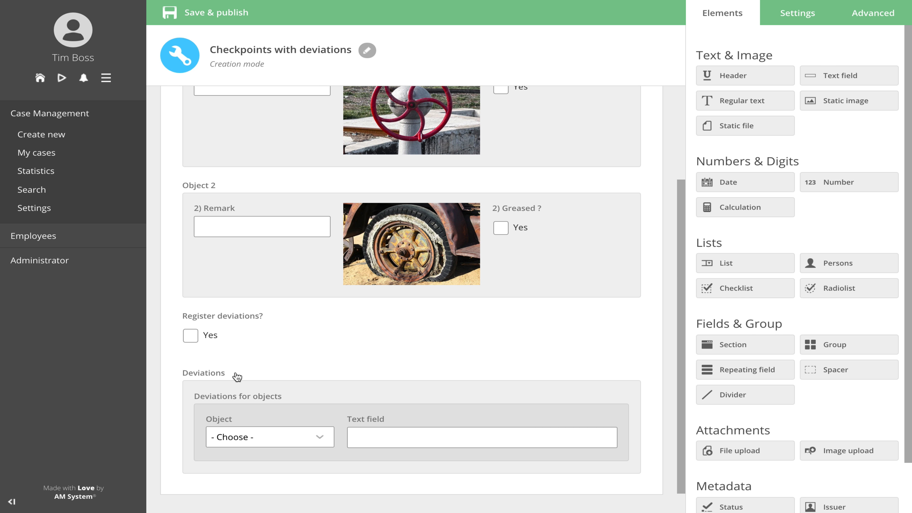
pyautogui.click(215, 373)
pyautogui.click(872, 348)
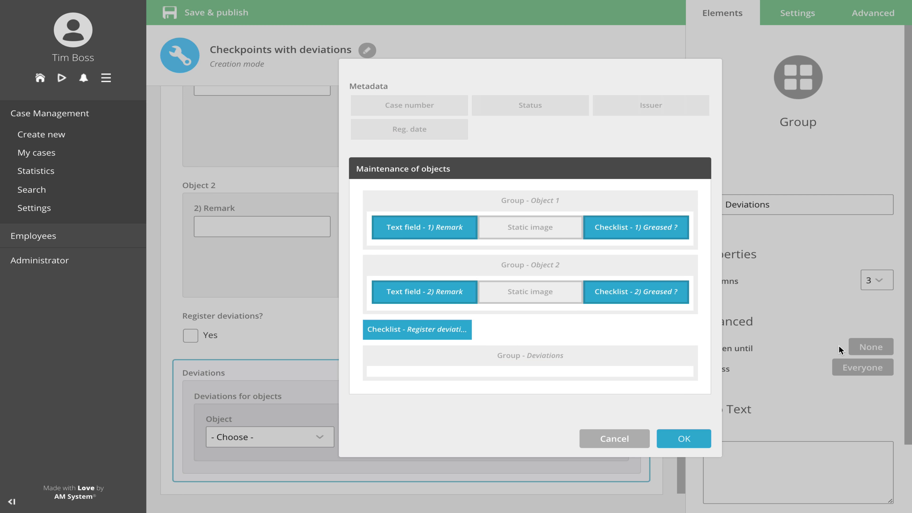
pyautogui.click(467, 336)
pyautogui.click(677, 438)
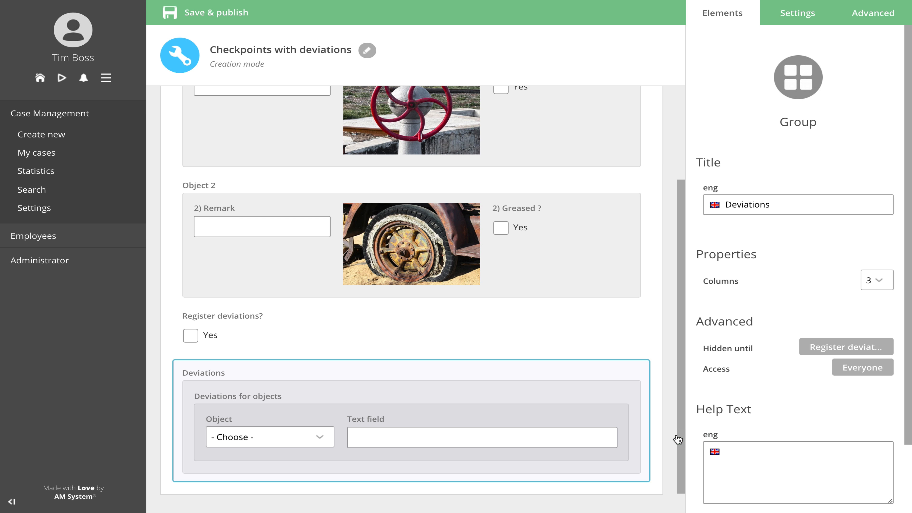
pyautogui.click(658, 352)
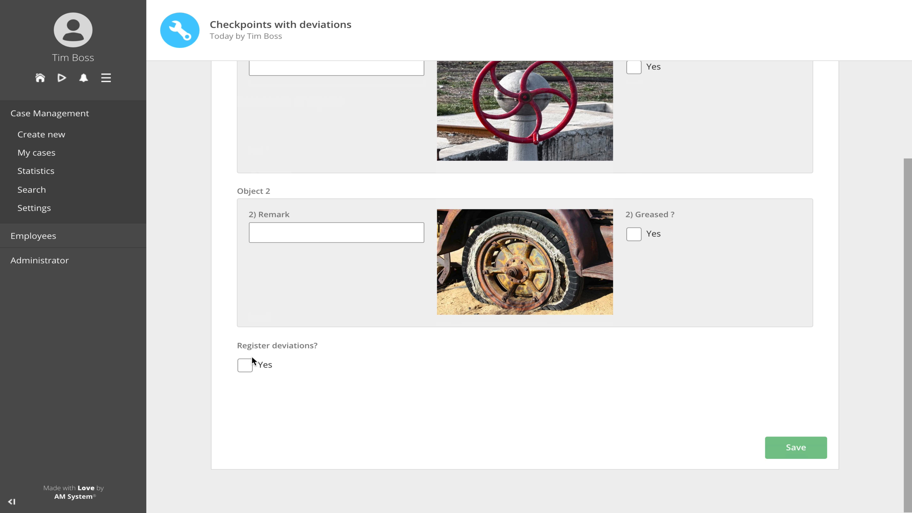
# Step: Test the conditional Deviations group by ticking Yes under Register deviations? in the Checkpoints with deviations case
pyautogui.click(250, 365)
pyautogui.scroll(-2, 251, 366)
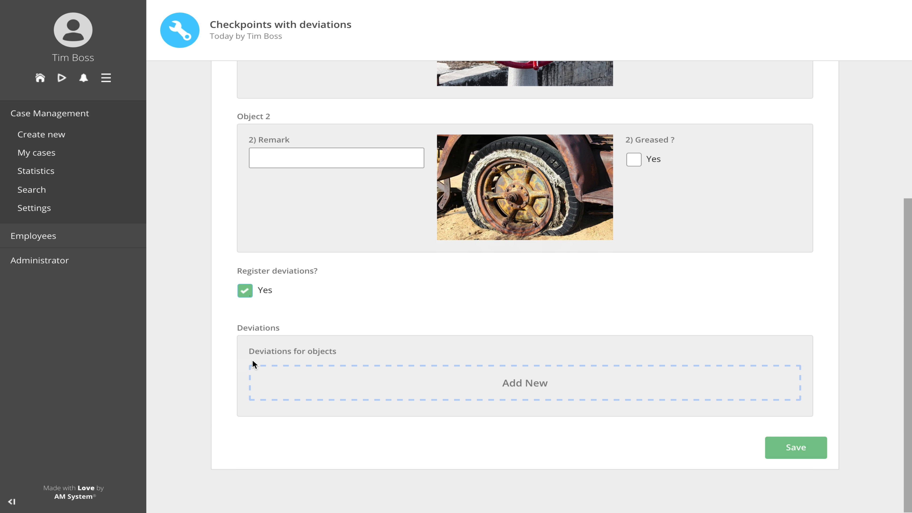